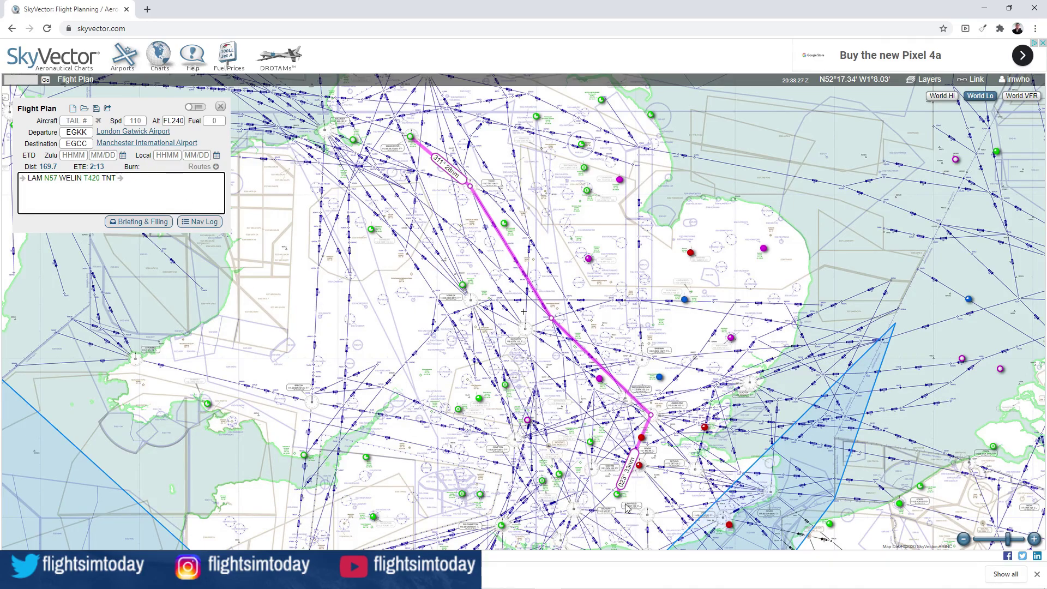
Copy SkyVector's route string LAM N57 WELIN T420 TNT and switch to Little Navmap
left_click(50, 186)
left_click_drag(128, 179, 25, 183)
key("ctrl+c")
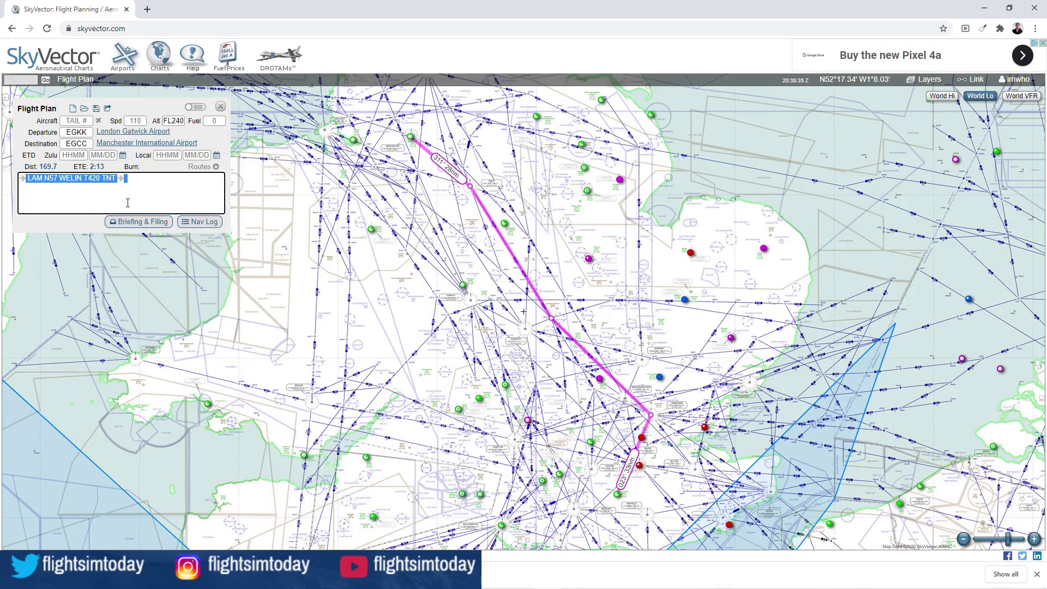
mouse_move(349, 588)
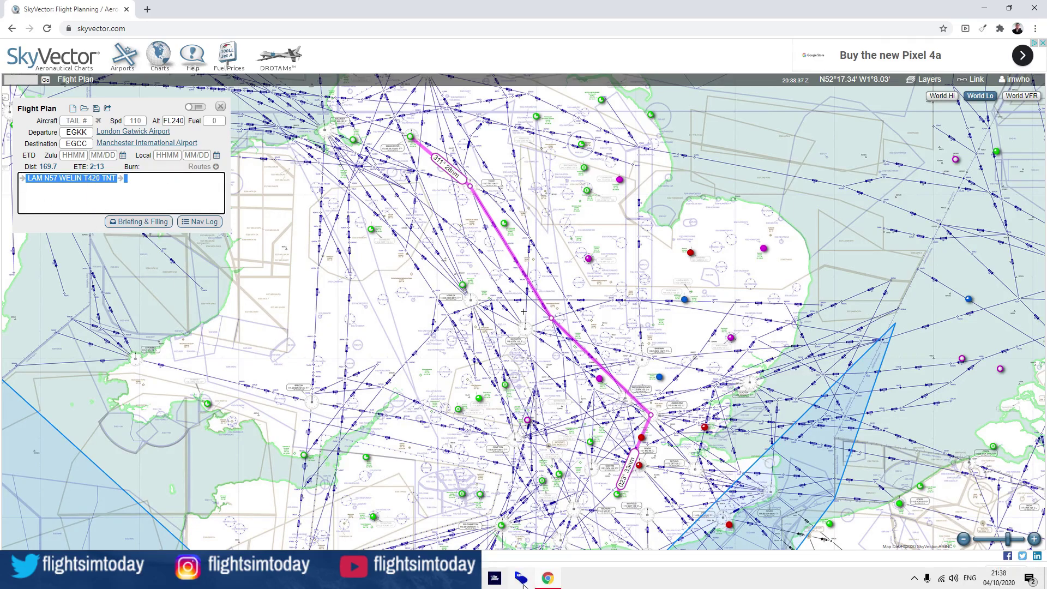
left_click(520, 578)
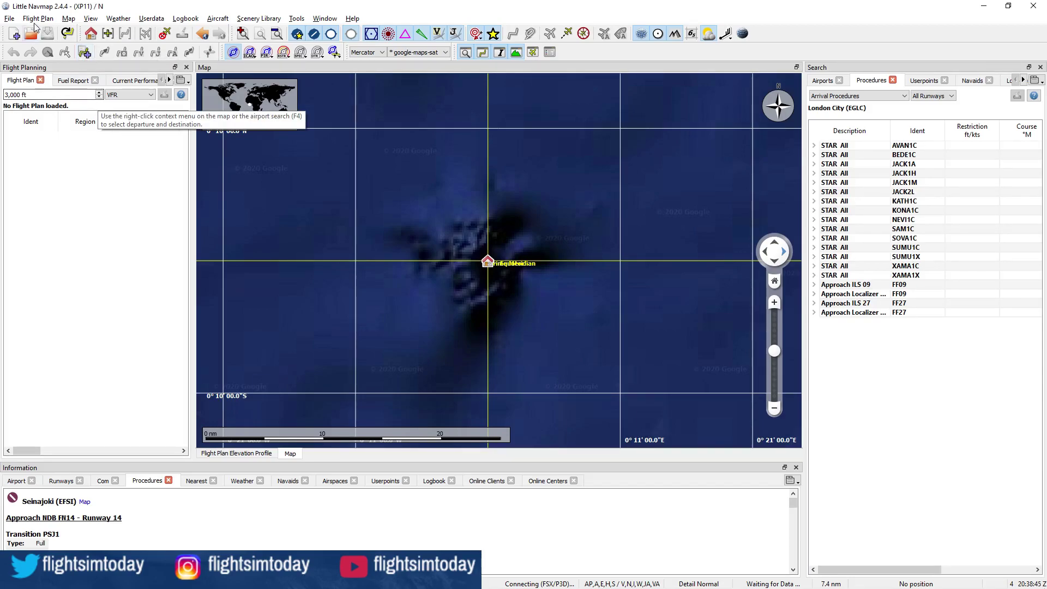
Build an IFR EGKK–EGCC plan from the pasted route LAM N57 WELIN T420 TNT
left_click(85, 55)
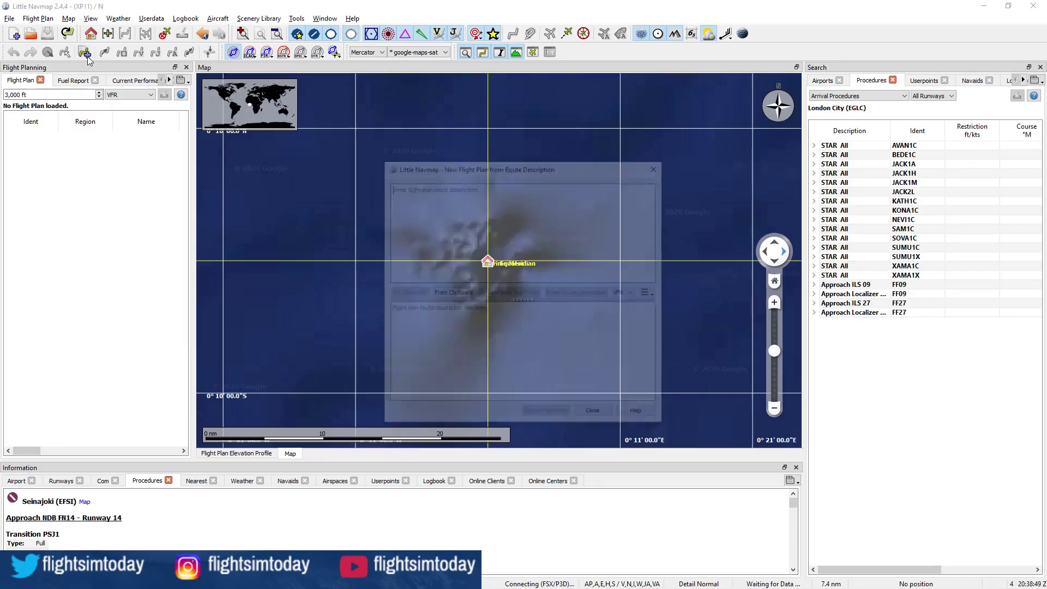
key("ctrl+v")
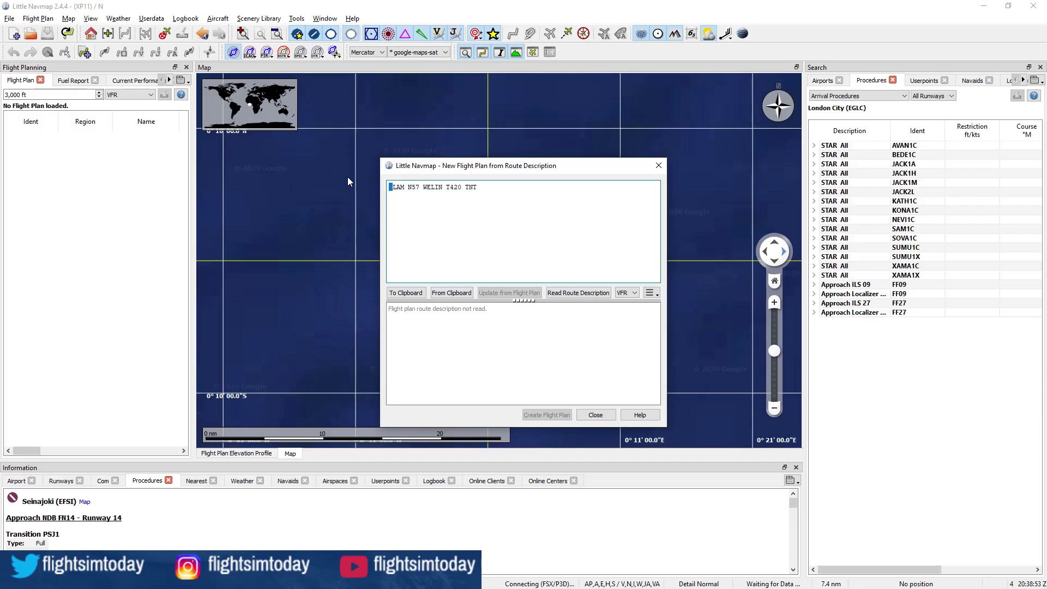
type("EGKK")
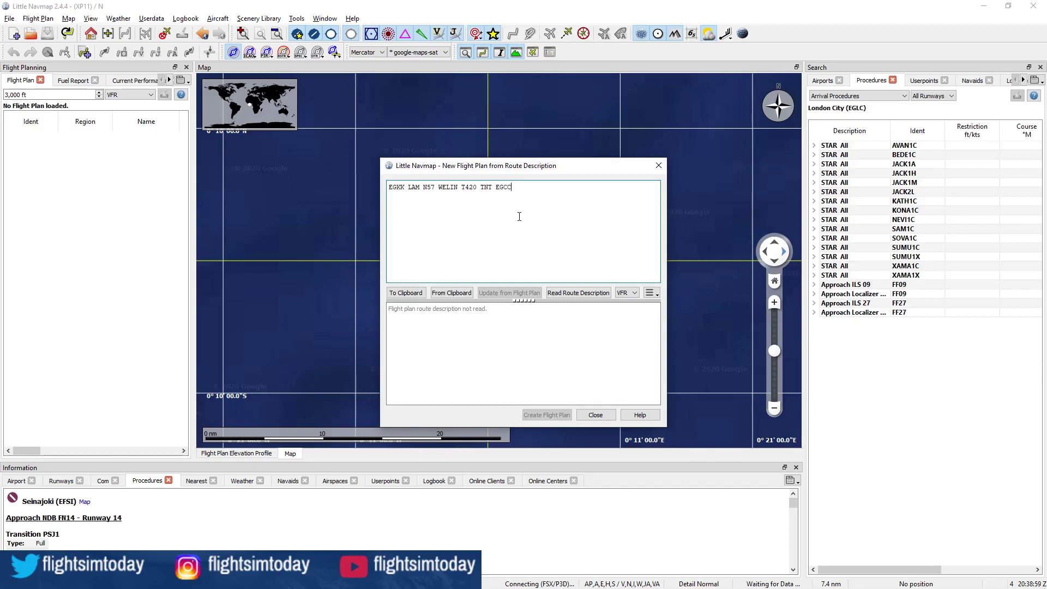
left_click(625, 292)
left_click(625, 311)
left_click(572, 292)
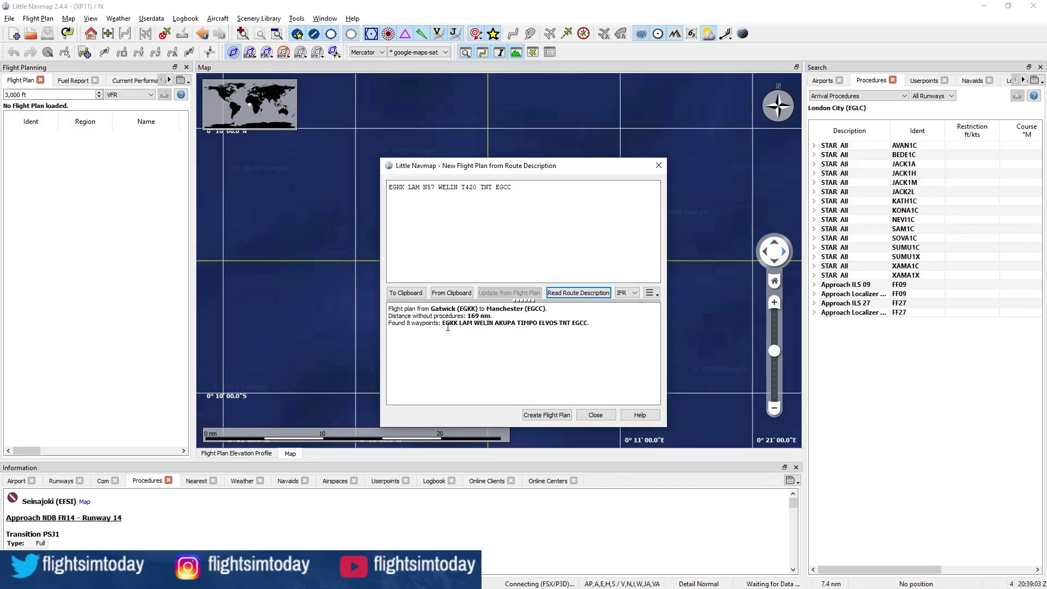
left_click(546, 415)
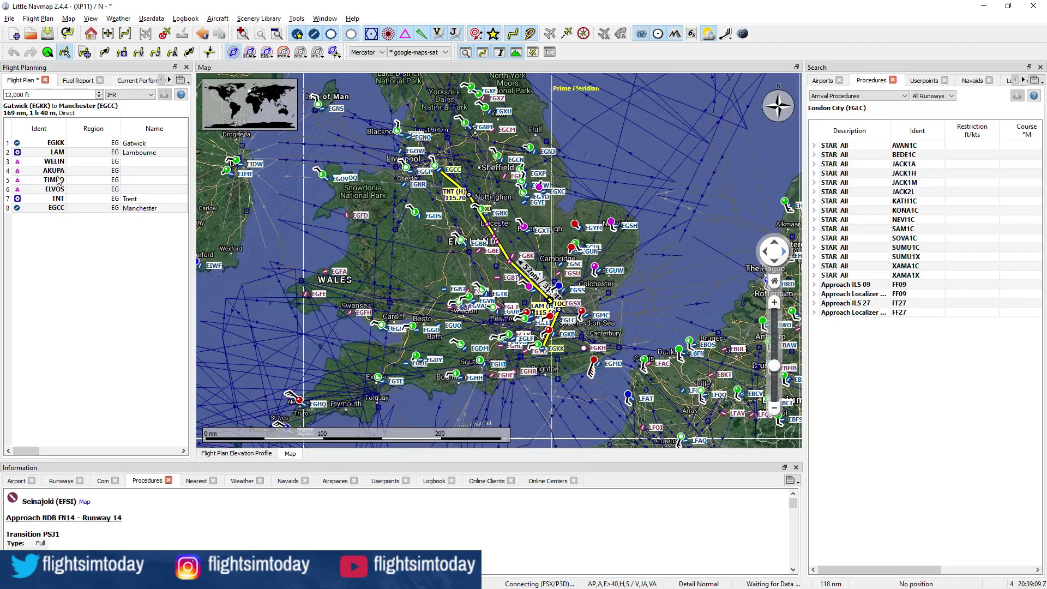
Check the Gatwick–Manchester route on the map and bring up the file save options
scroll(281, 260, "up", 3)
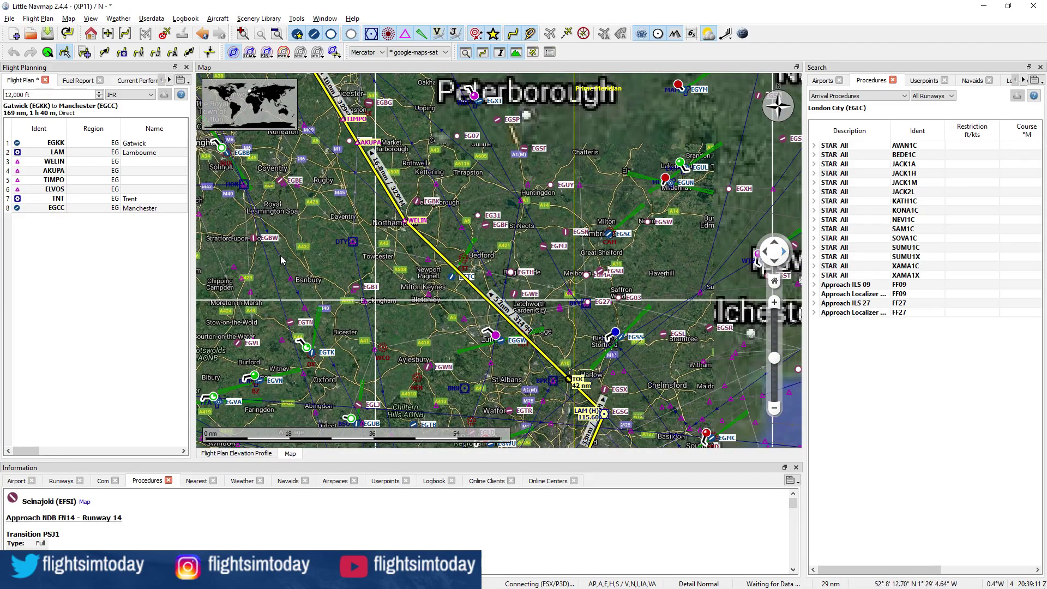
scroll(404, 276, "down", 2)
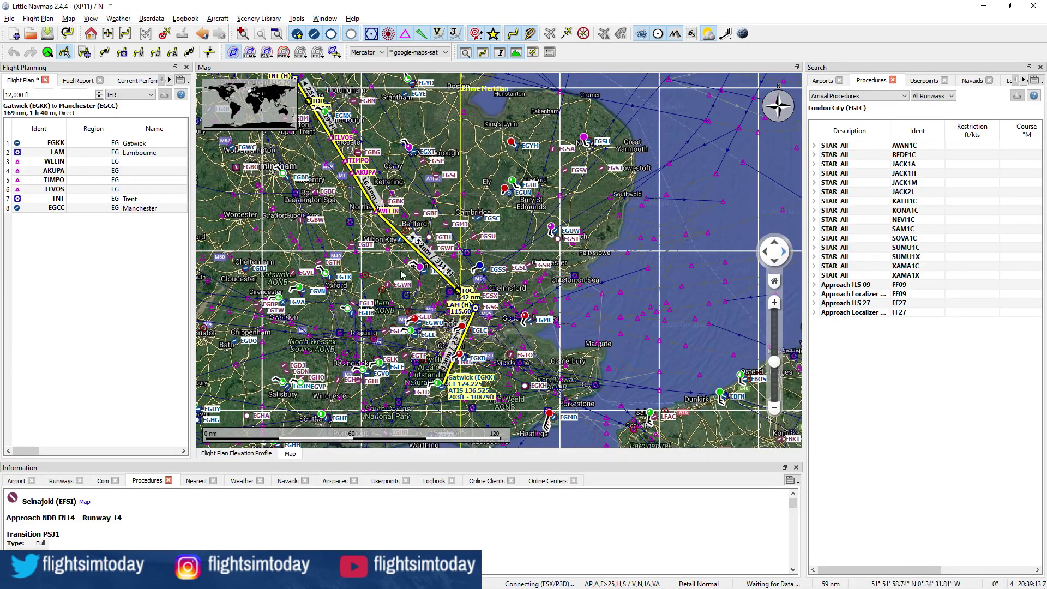
left_click_drag(481, 374, 703, 483)
left_click_drag(515, 281, 485, 262)
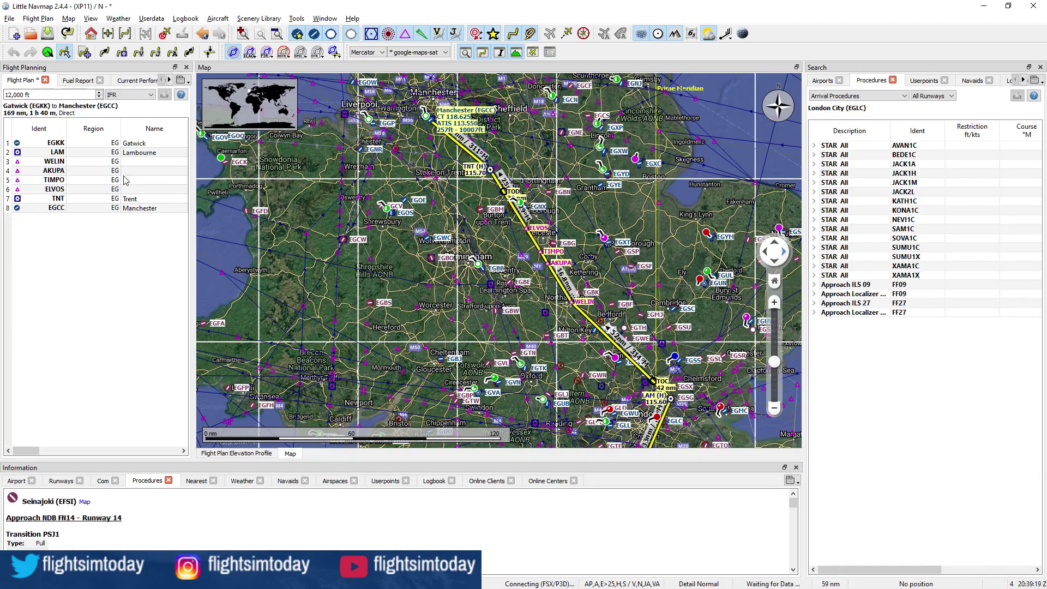
left_click(9, 18)
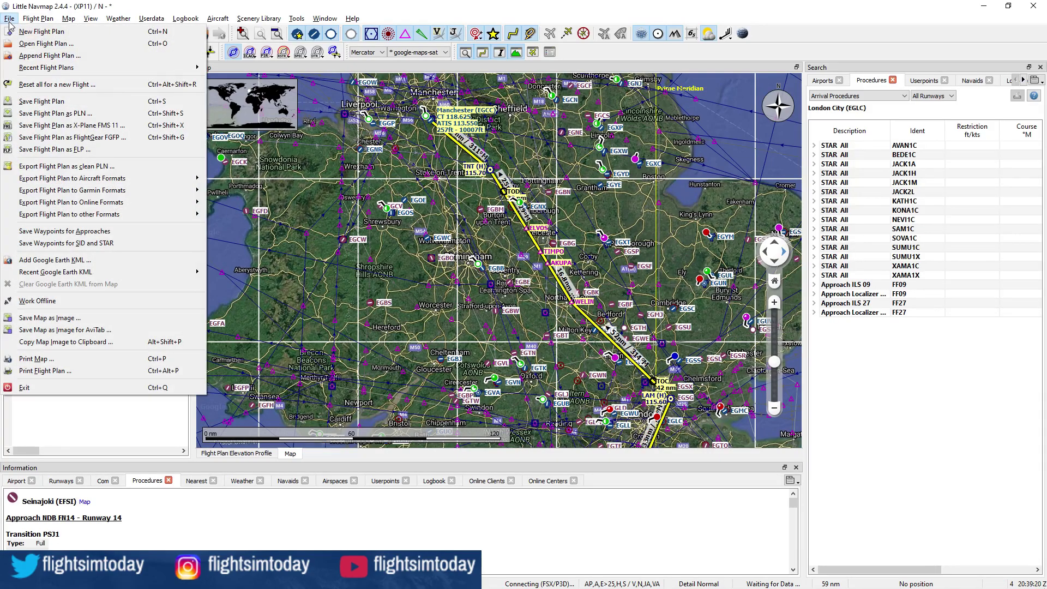
Save the plan as 'IFR Gatwick (EGKK) to Manchester (EGCC).pln' in LocalState, overwriting the old file
left_click(73, 113)
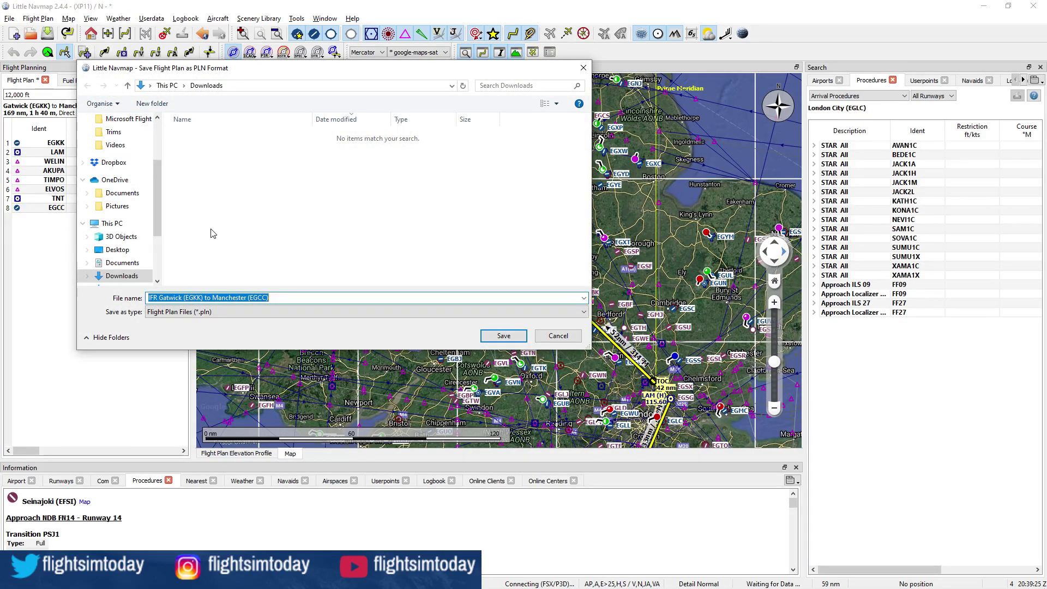
scroll(131, 202, "up", 2)
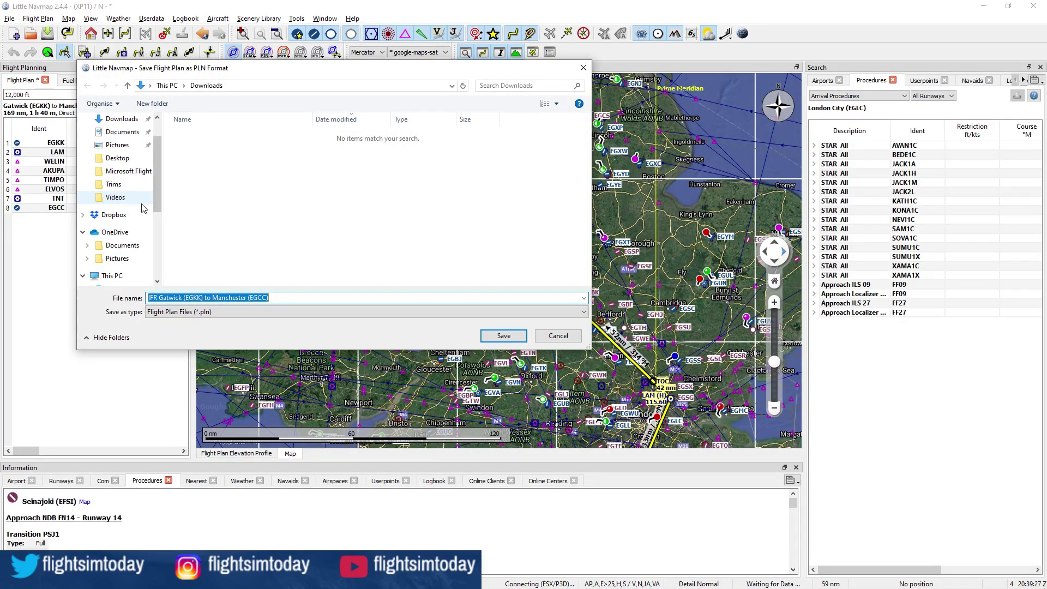
scroll(136, 216, "down", 1)
scroll(117, 169, "up", 2)
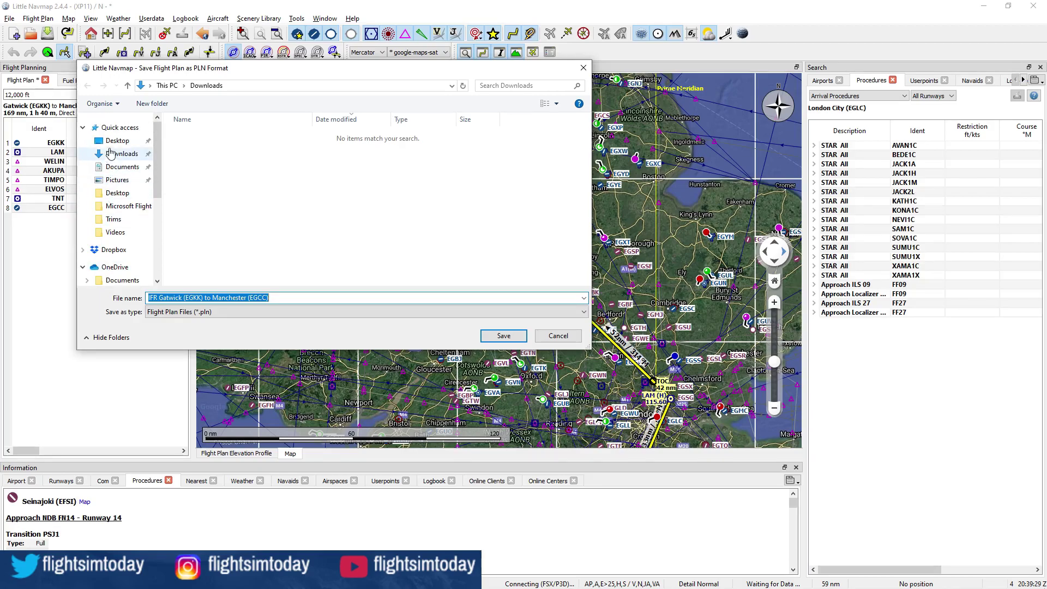
left_click(116, 141)
scroll(279, 240, "down", 3)
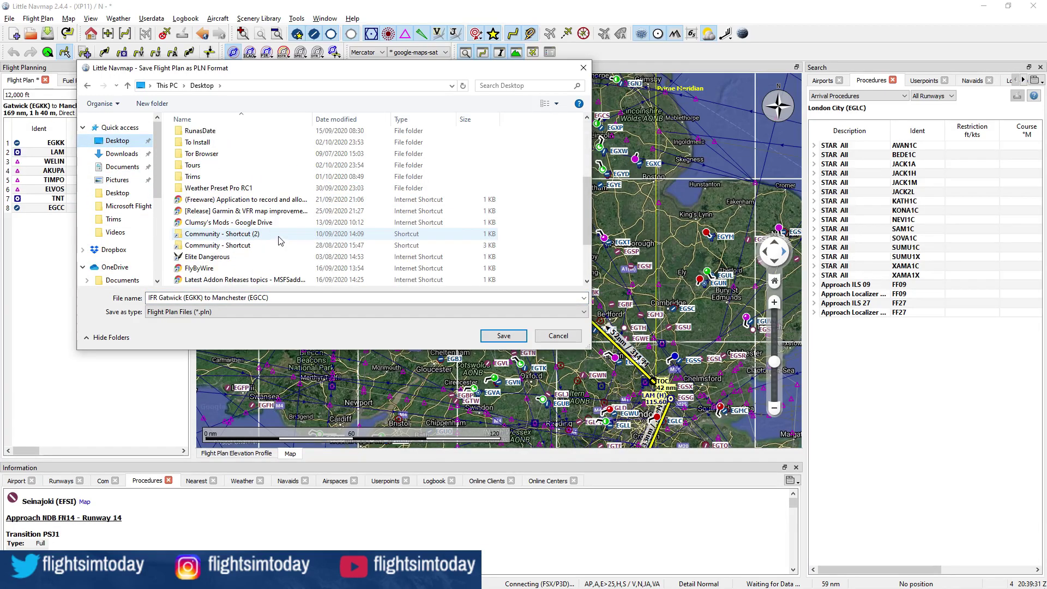
scroll(282, 240, "down", 2)
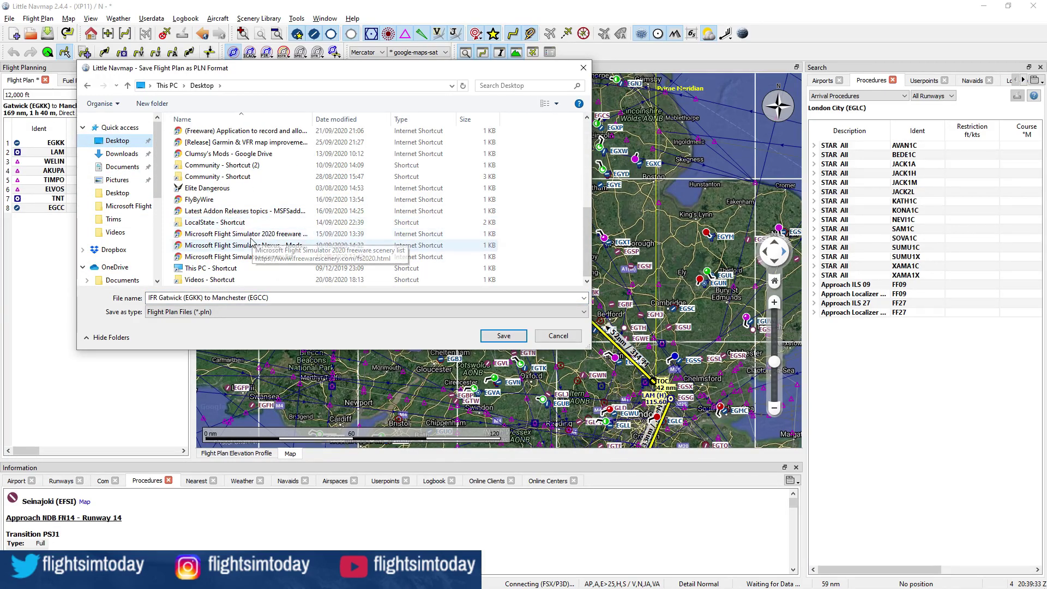
double_click(254, 223)
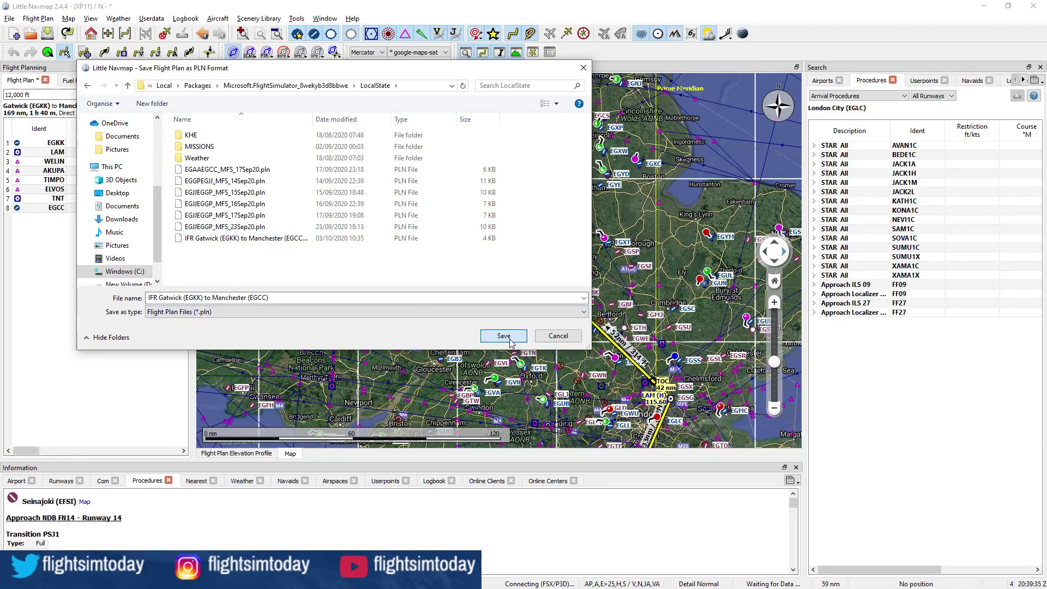
left_click(482, 331)
left_click(562, 302)
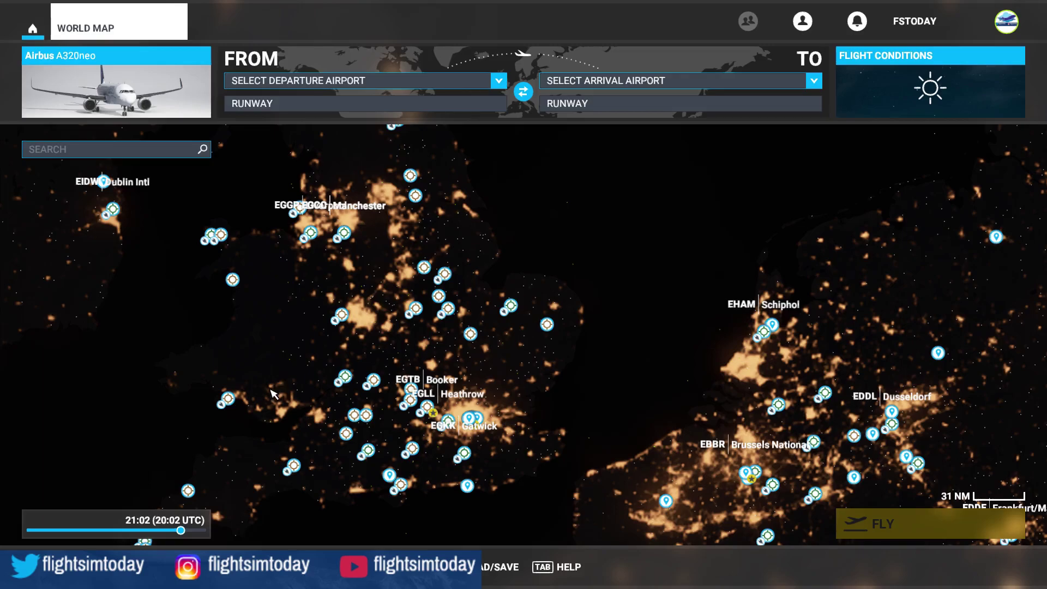
Load the IFR Gatwick to Manchester .pln file onto the MSFS world map
left_click(485, 574)
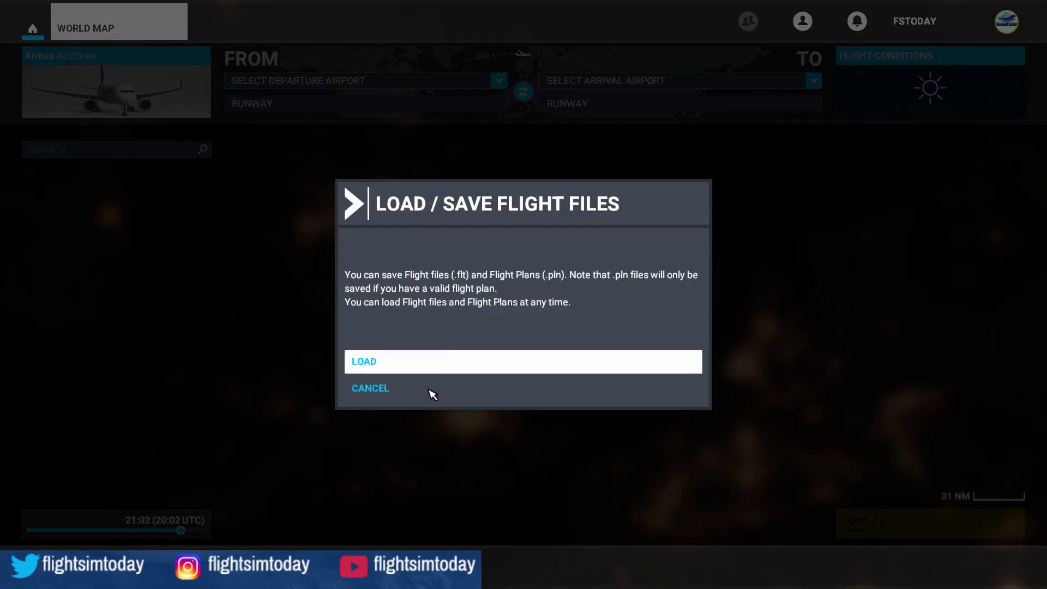
left_click(420, 367)
left_click(169, 179)
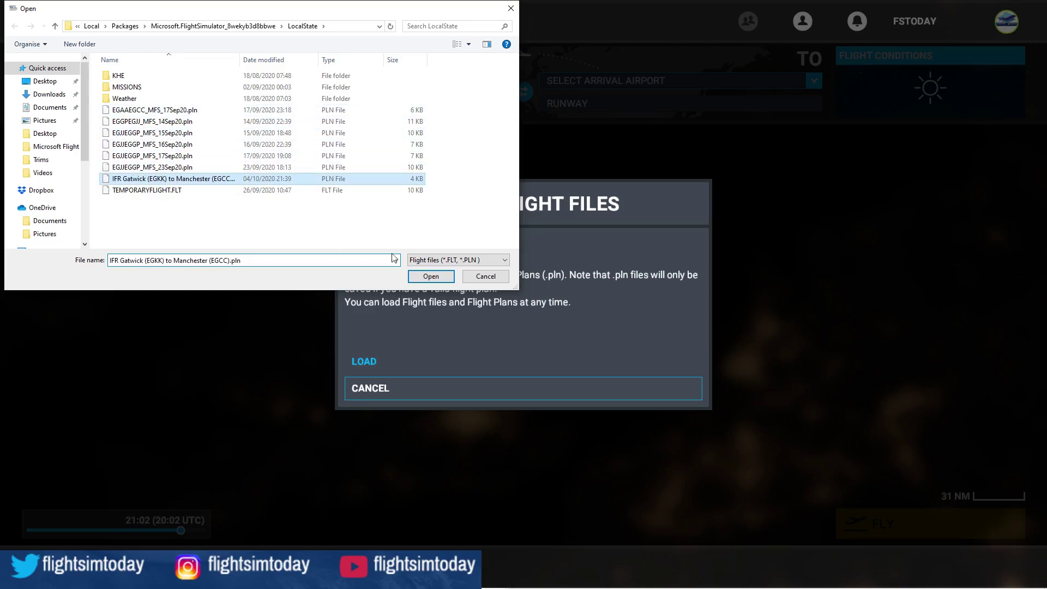
left_click(428, 276)
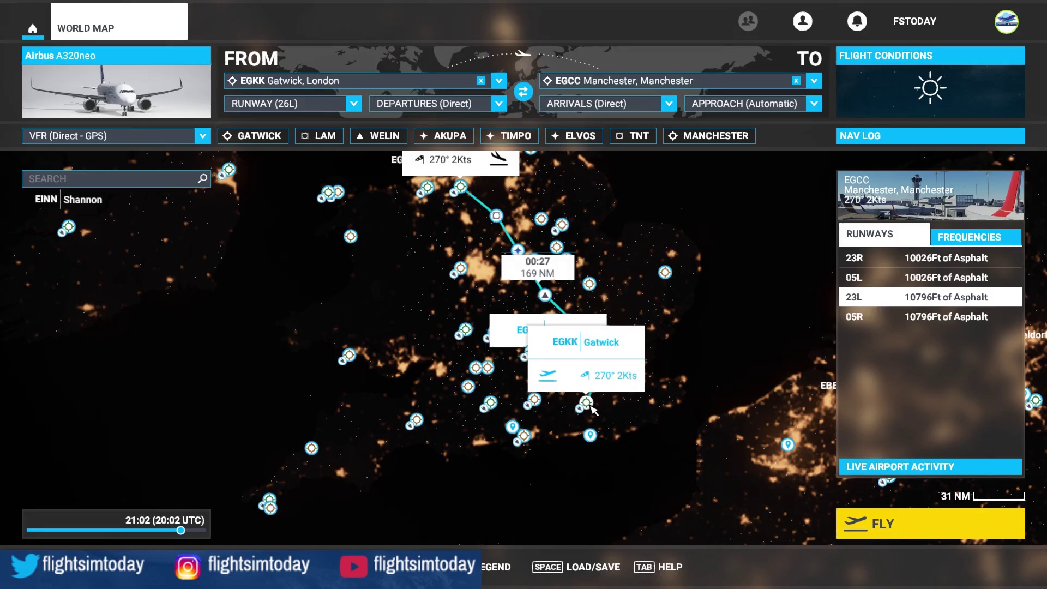
Zoom into Gatwick and set Gate 89 as the departure point
scroll(591, 407, "up", 3)
scroll(594, 406, "up", 5)
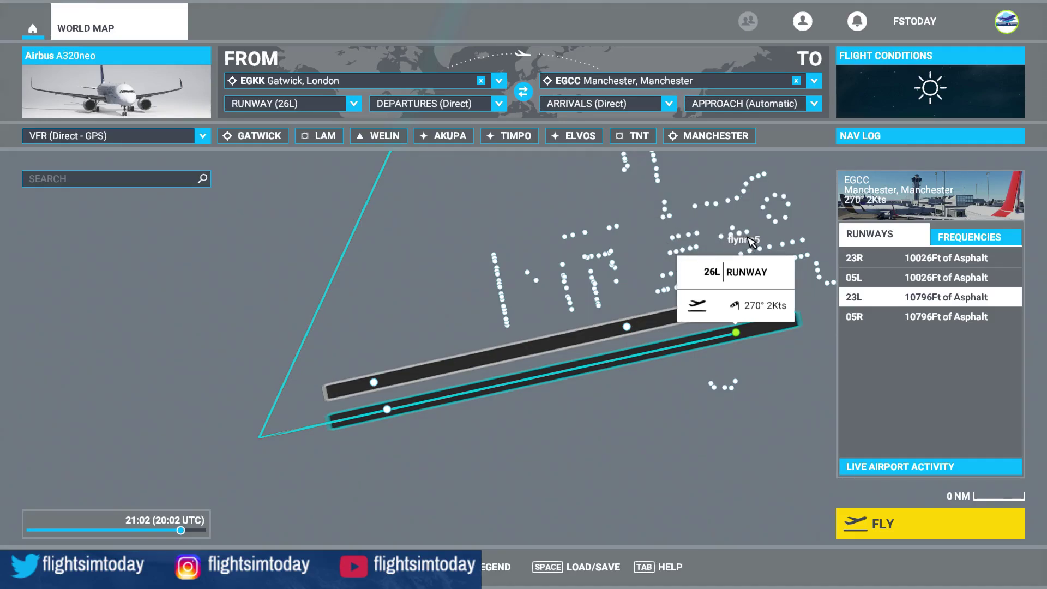
left_click(699, 251)
left_click(571, 299)
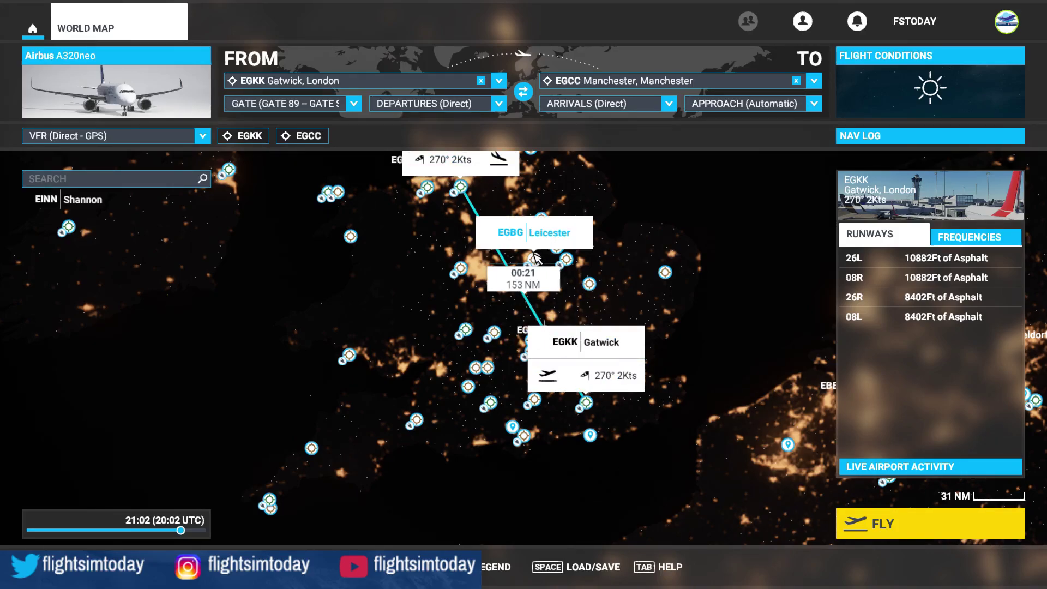
Reload the IFR Gatwick to Manchester .pln file to restore the full route
left_click(575, 567)
left_click(383, 335)
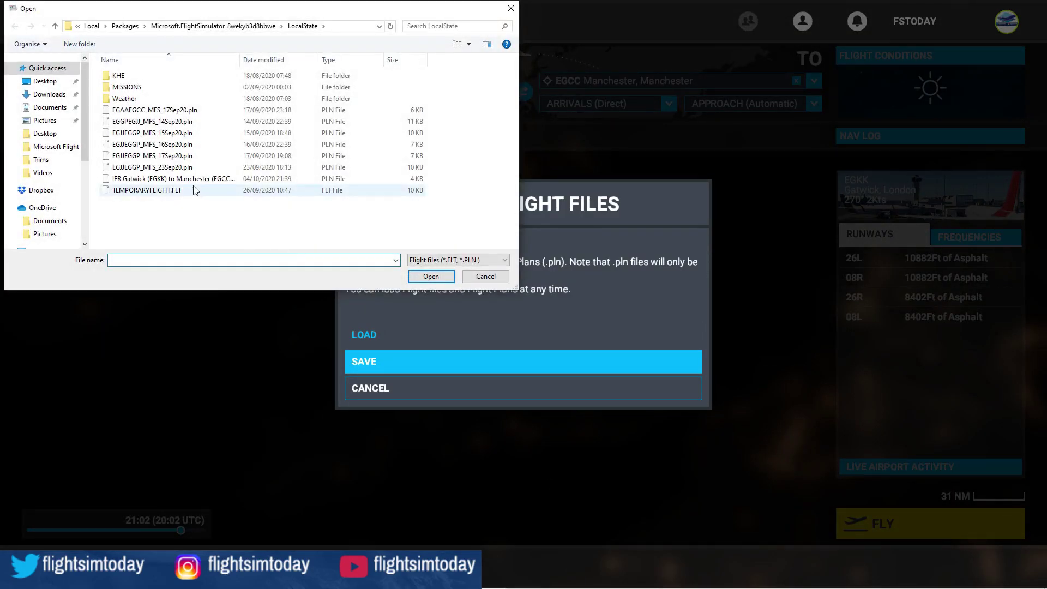
double_click(180, 177)
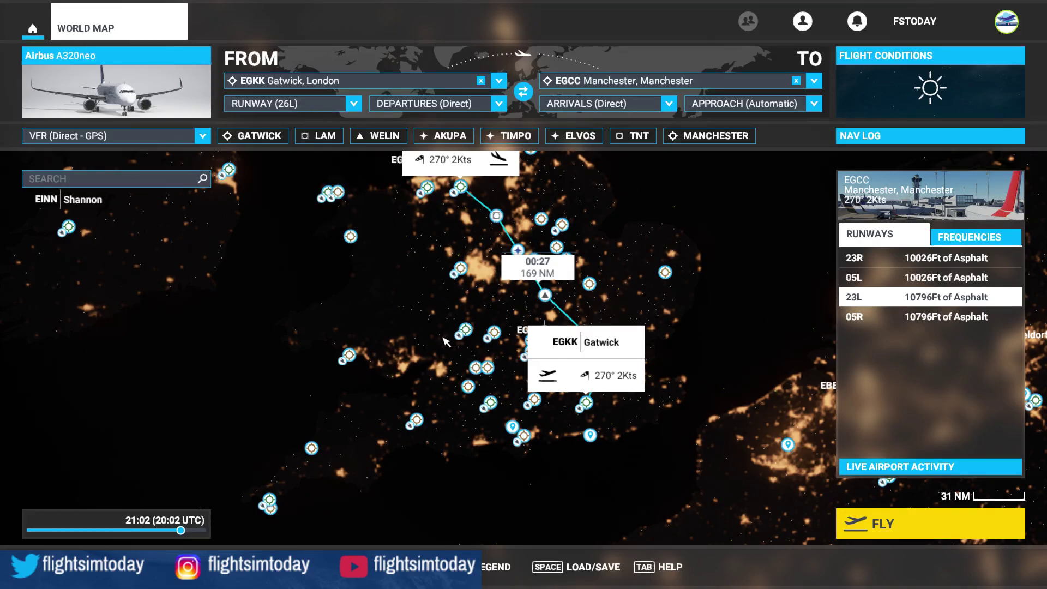
Choose Gate 89 from the Gatwick departure position list
left_click(353, 107)
scroll(357, 141, "down", 3)
left_click_drag(358, 141, 319, 165)
scroll(319, 165, "down", 2)
left_click(302, 183)
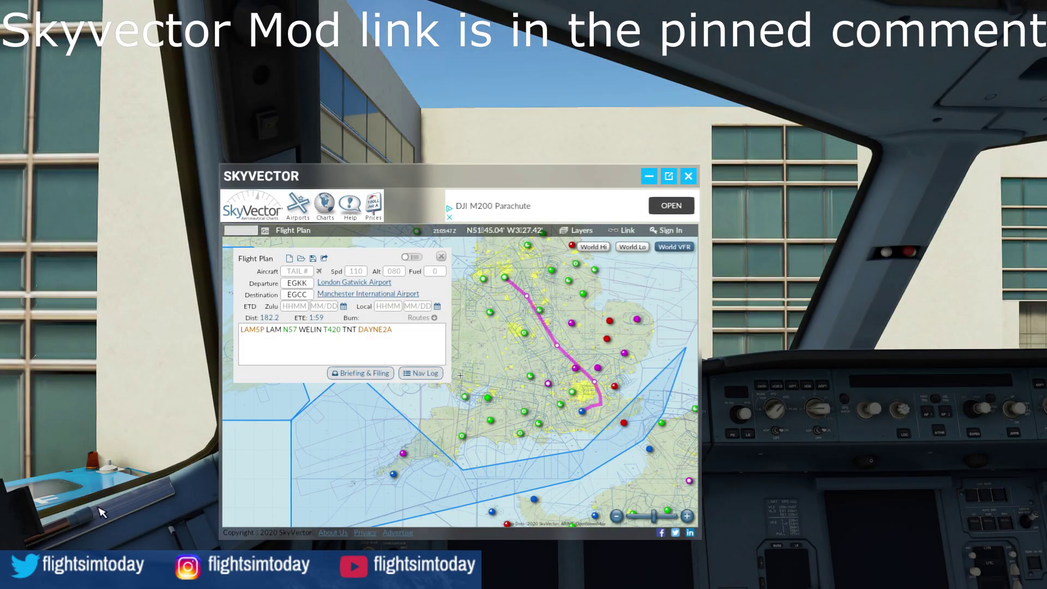
mouse_move(586, 6)
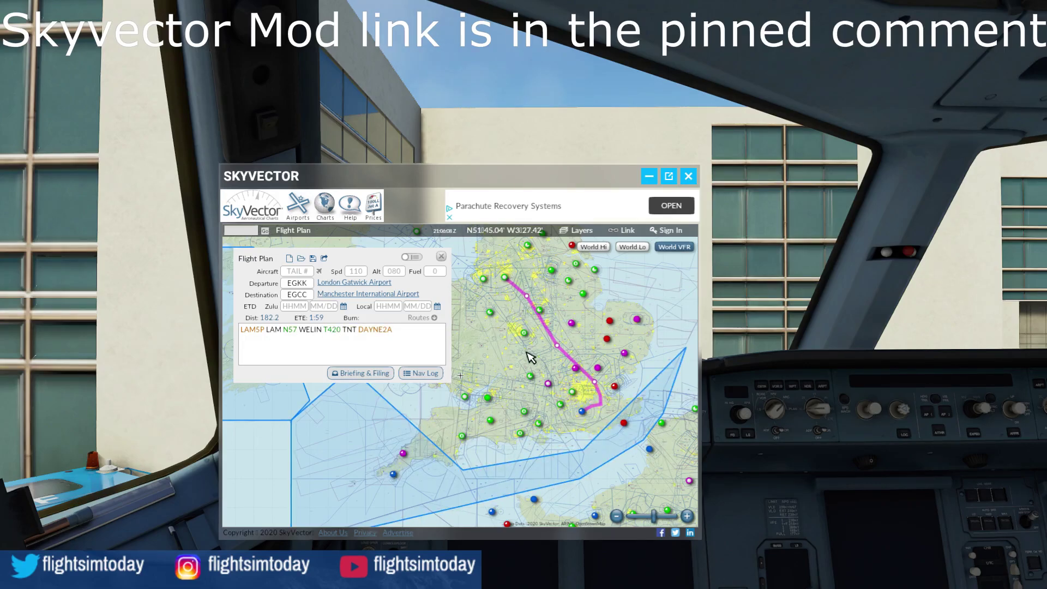
scroll(562, 374, "up", 1)
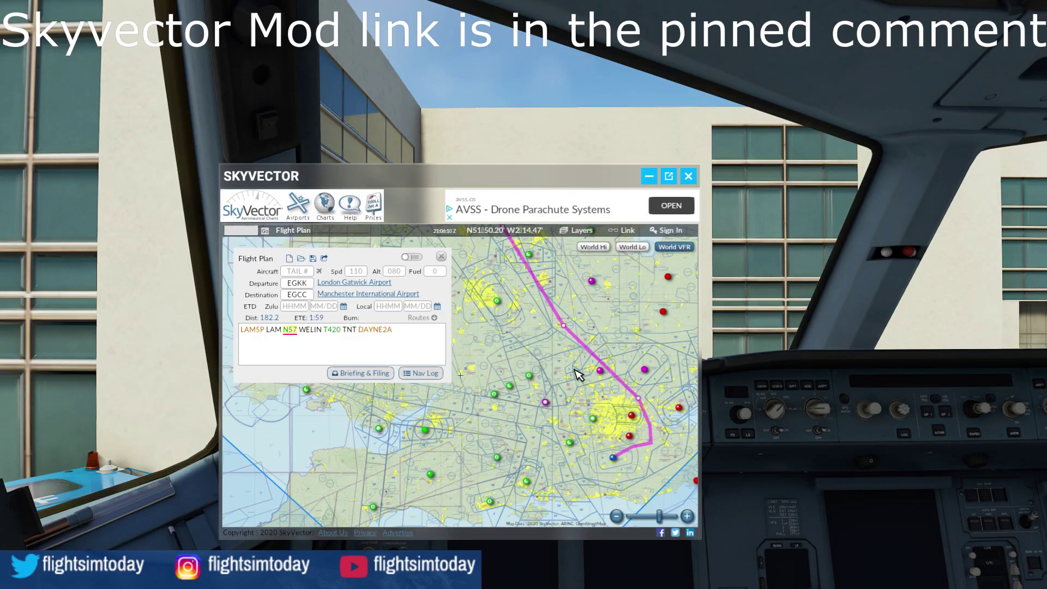
scroll(578, 374, "up", 1)
left_click_drag(620, 393, 634, 385)
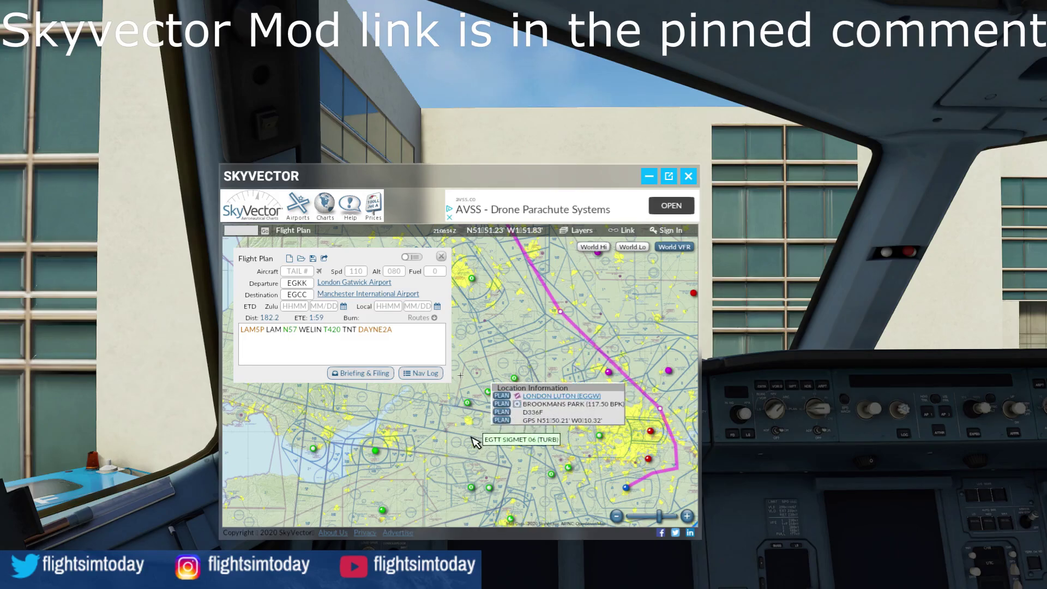
left_click_drag(426, 452, 338, 428)
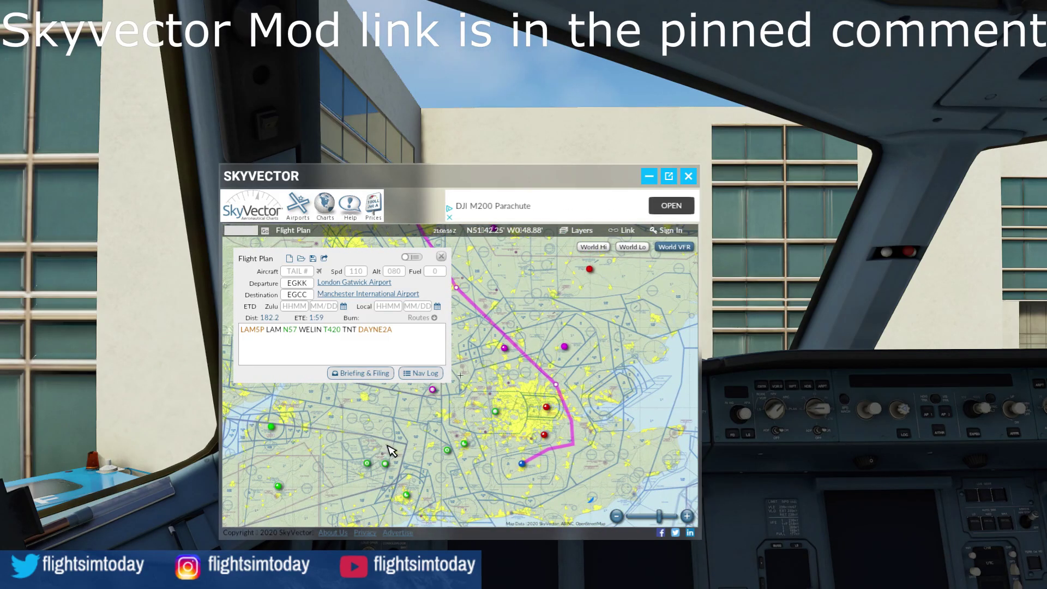
scroll(453, 444, "up", 1)
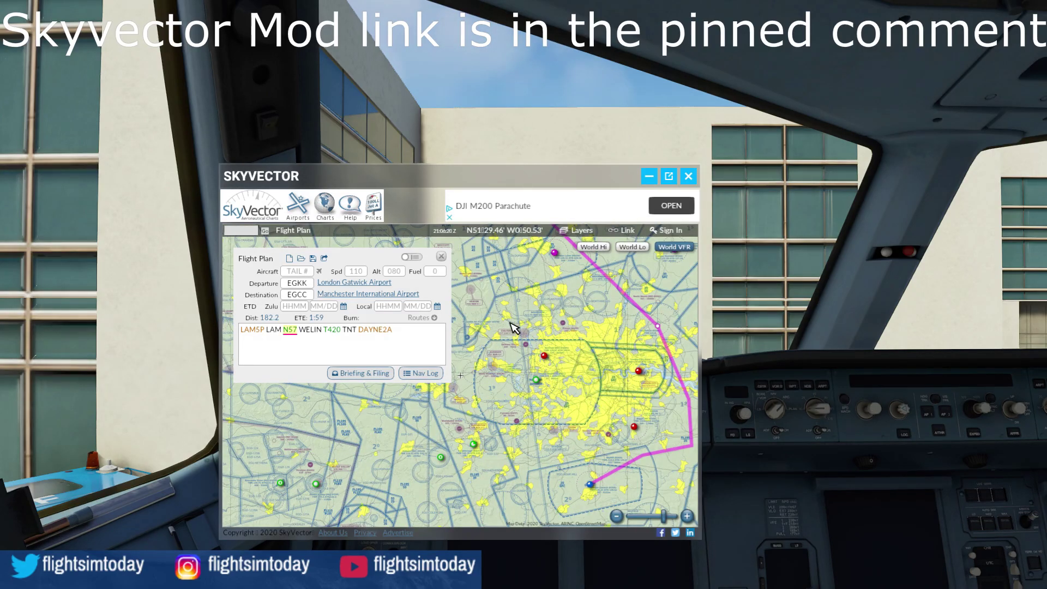
left_click(688, 179)
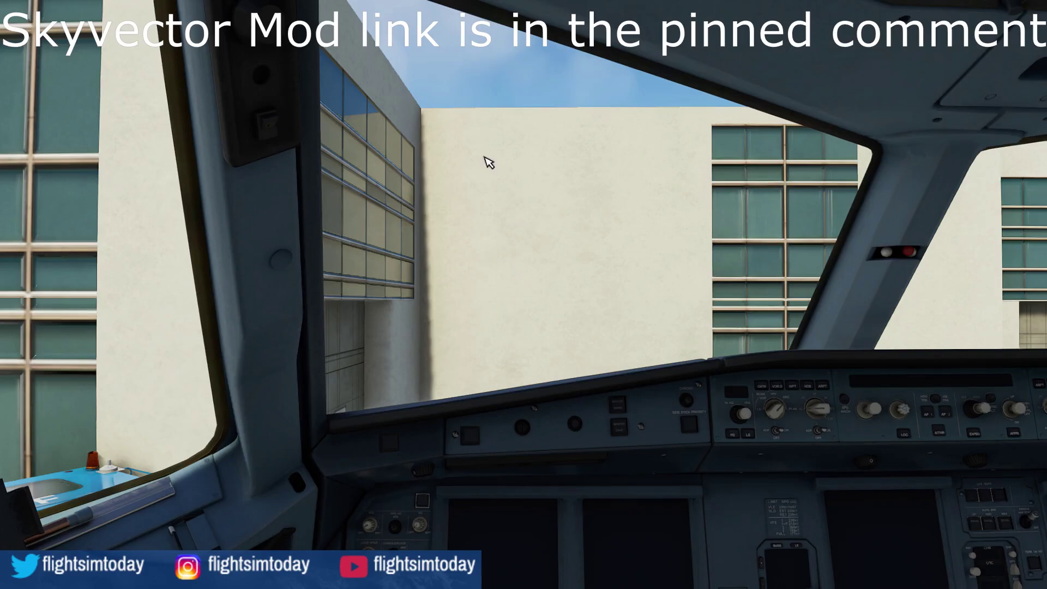
mouse_move(542, 6)
left_click(409, 52)
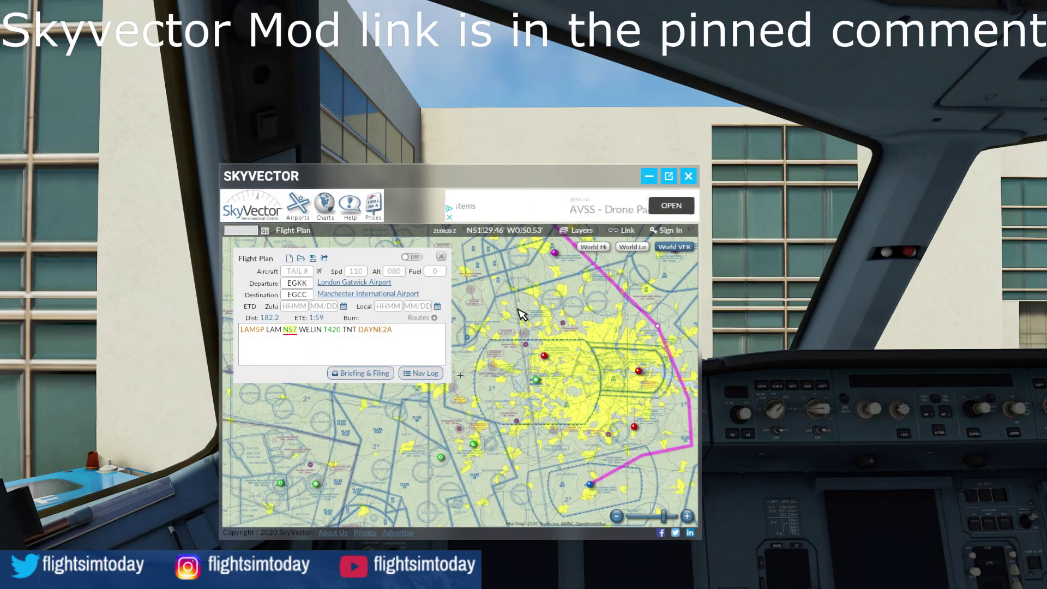
left_click_drag(557, 338, 427, 499)
left_click(515, 485)
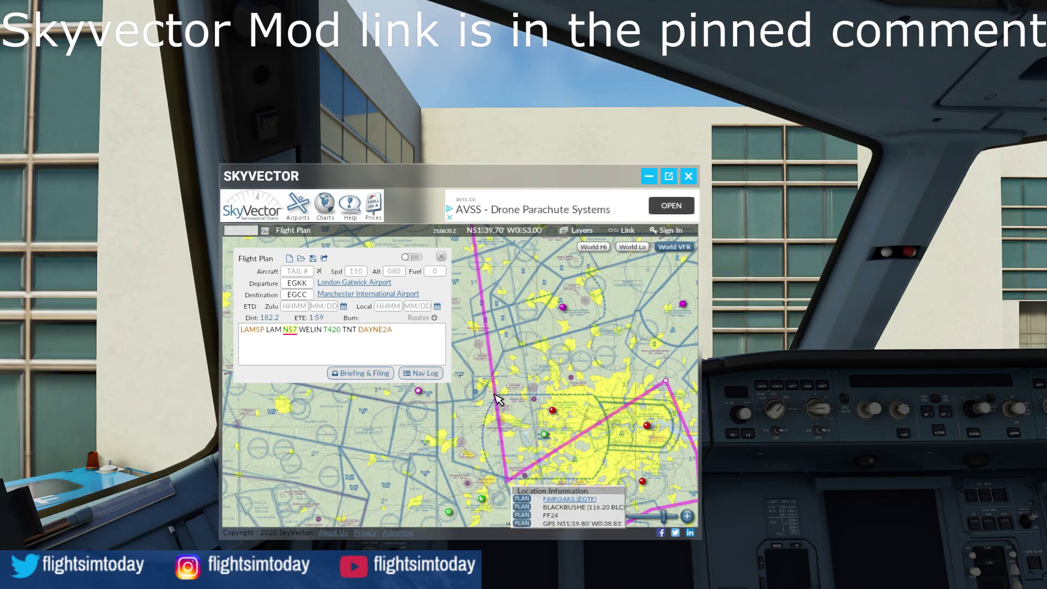